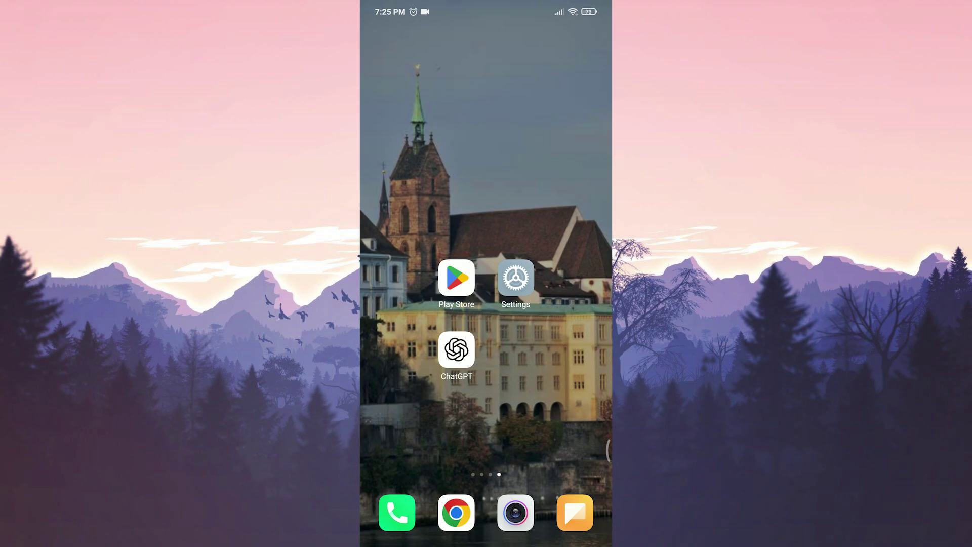
Open the installed apps list under Settings > Apps > Manage apps
click(515, 279)
click(527, 374)
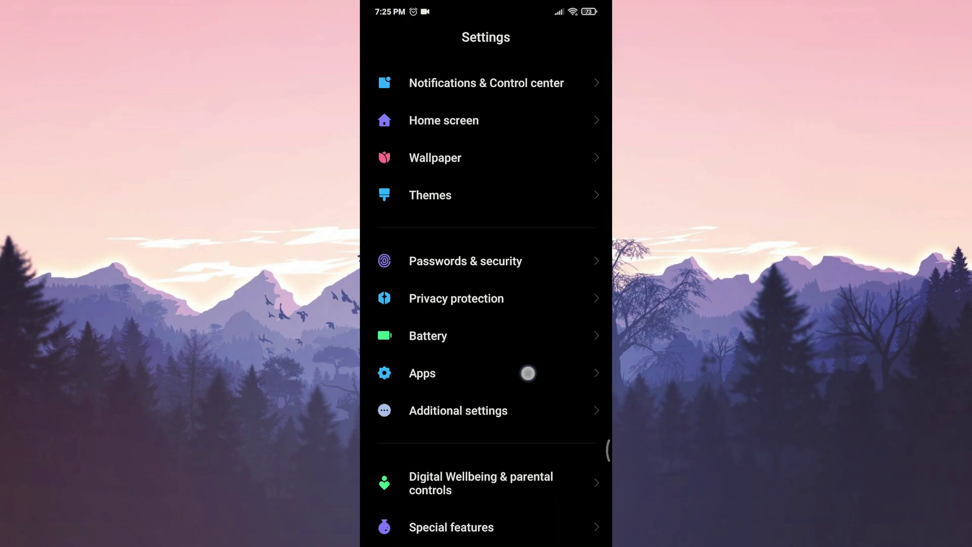
click(451, 155)
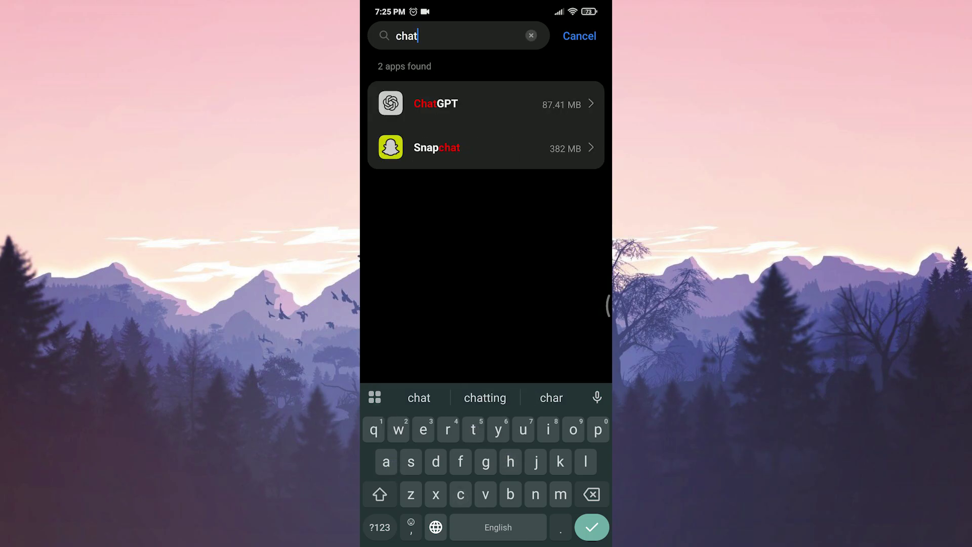
Clear all of ChatGPT's data and cache from its Storage page
click(425, 109)
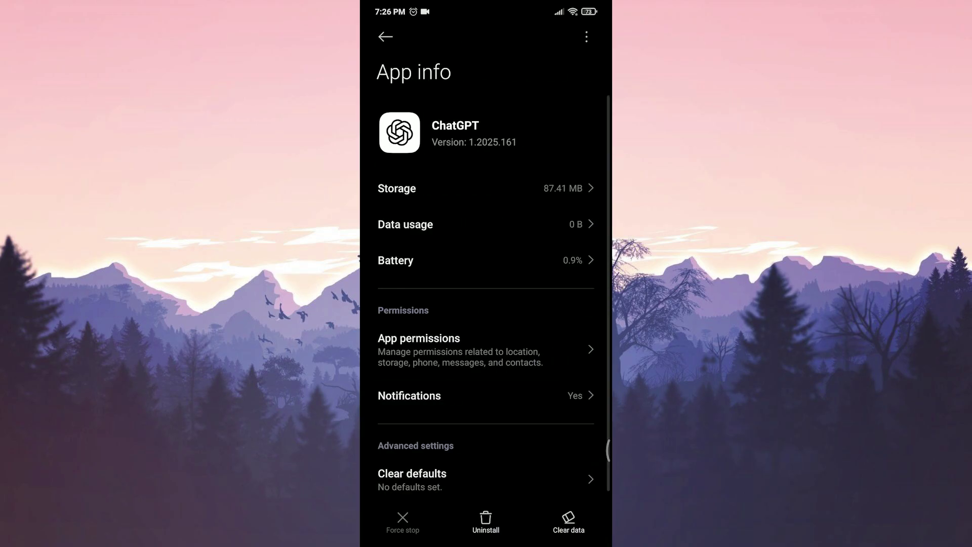
click(486, 189)
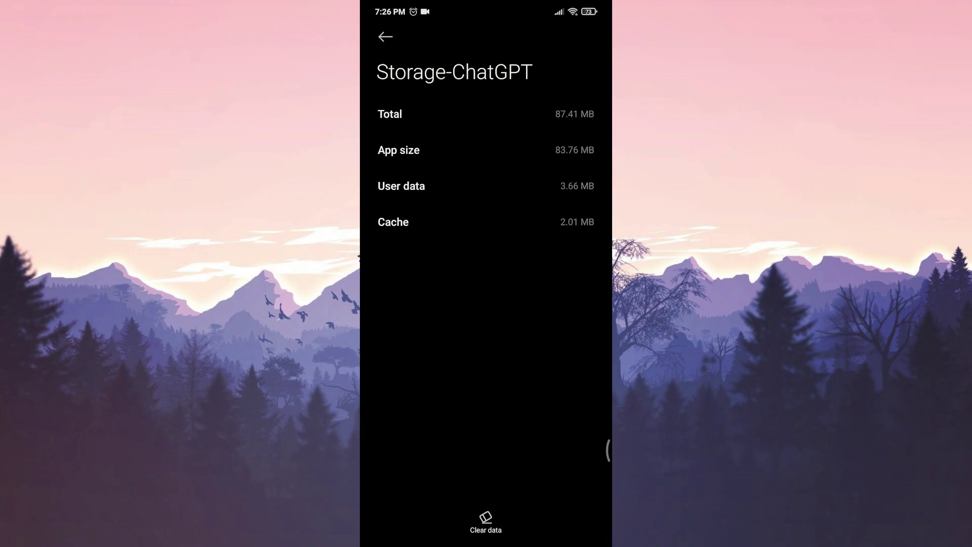
click(486, 522)
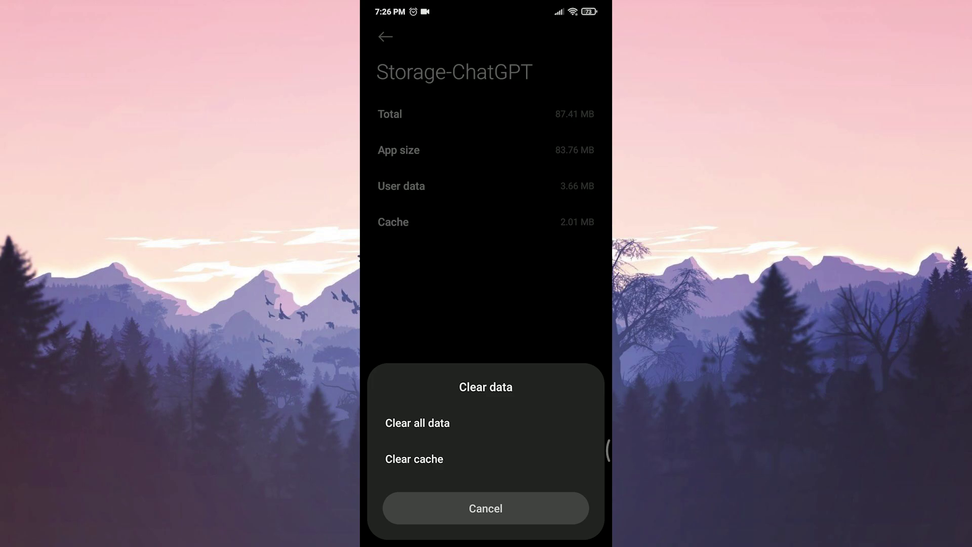
click(417, 422)
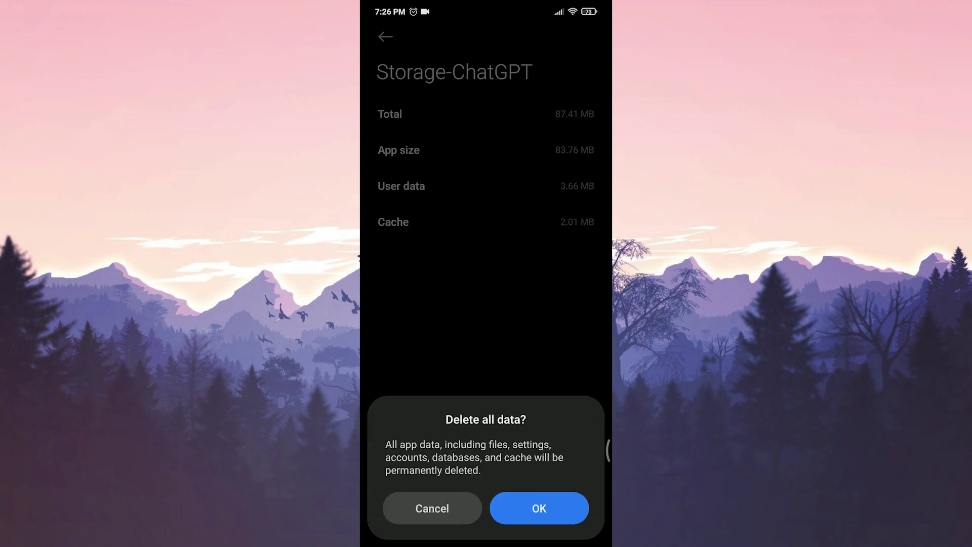
click(539, 508)
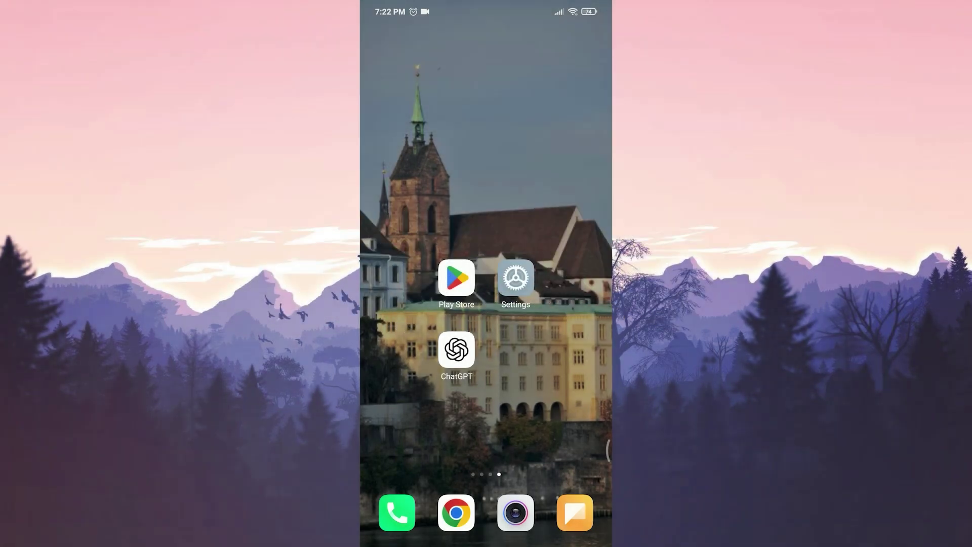
Launch ChatGPT and open Settings > Personalization from the side panel's account name
click(456, 349)
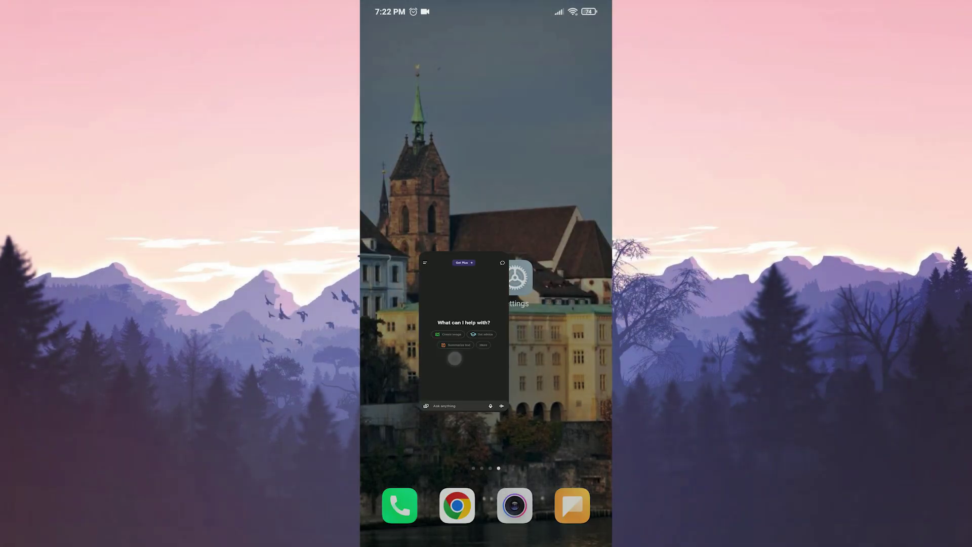
click(378, 40)
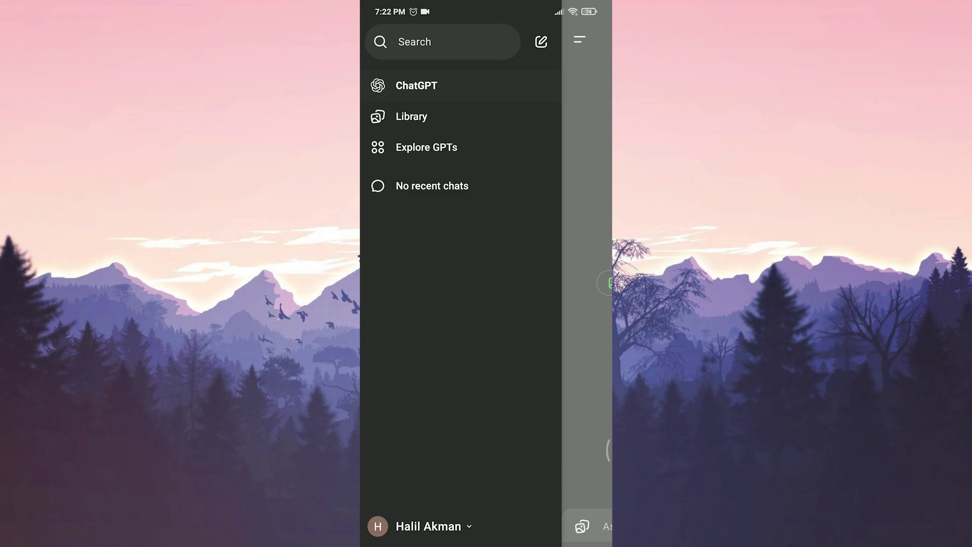
click(429, 526)
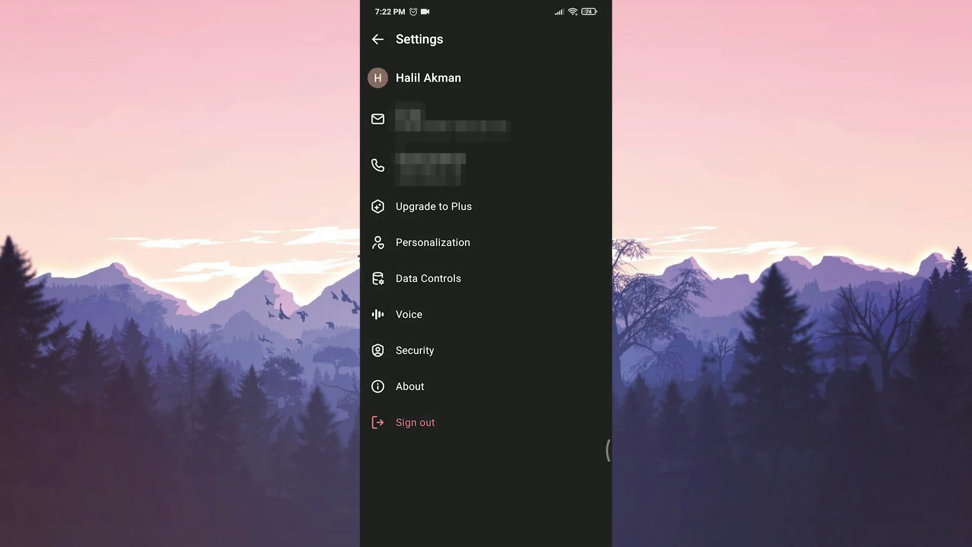
click(433, 242)
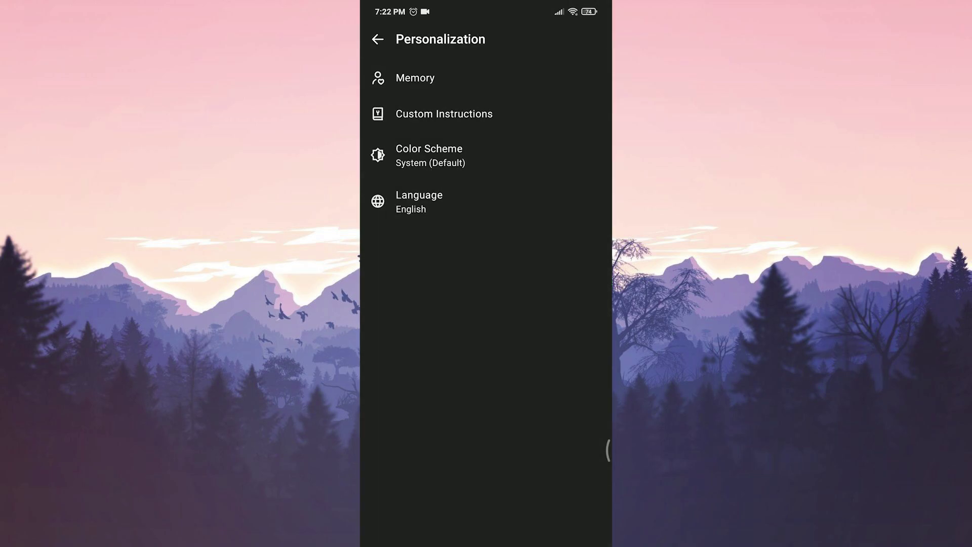
Choose English in the App Language list and confirm it
click(419, 201)
scroll(541, 241, down, 3)
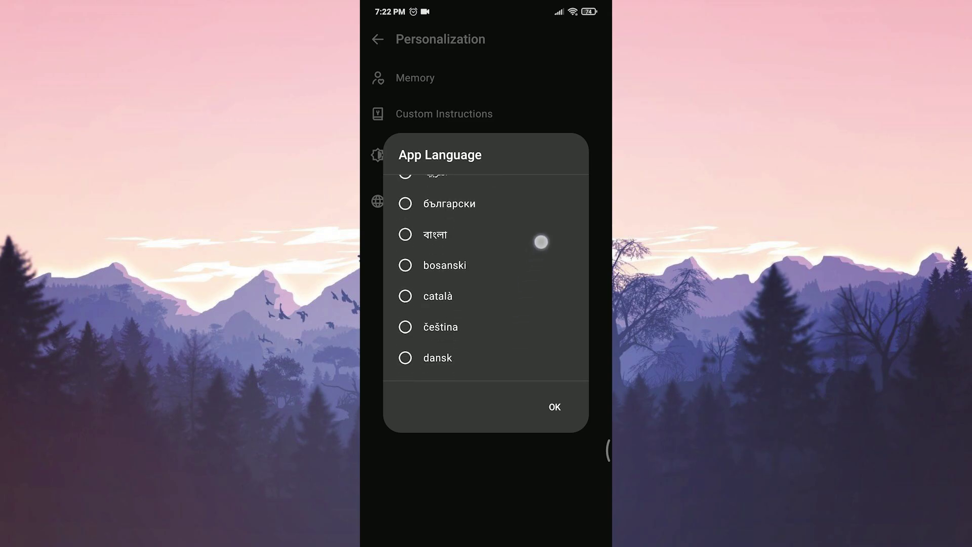
scroll(529, 263, down, 3)
scroll(536, 252, down, 3)
click(440, 267)
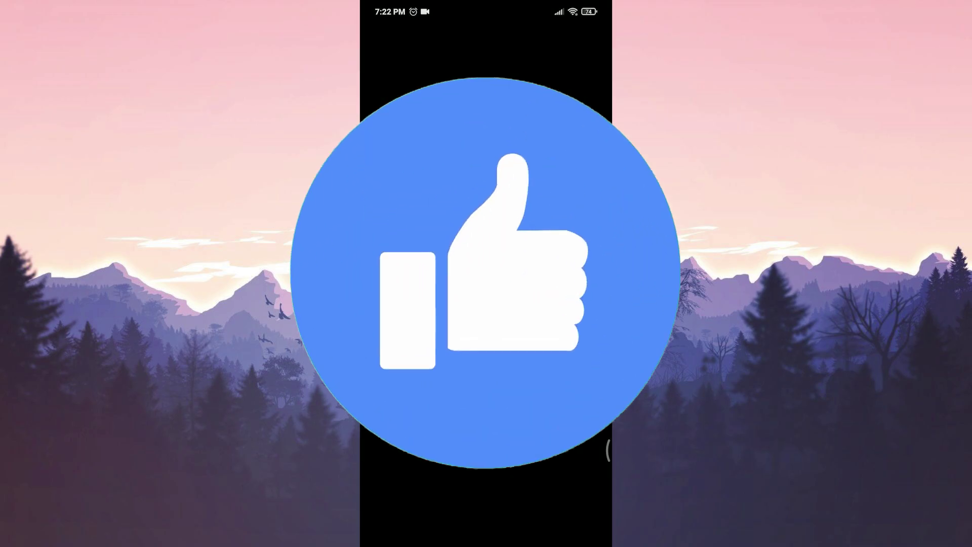
click(554, 407)
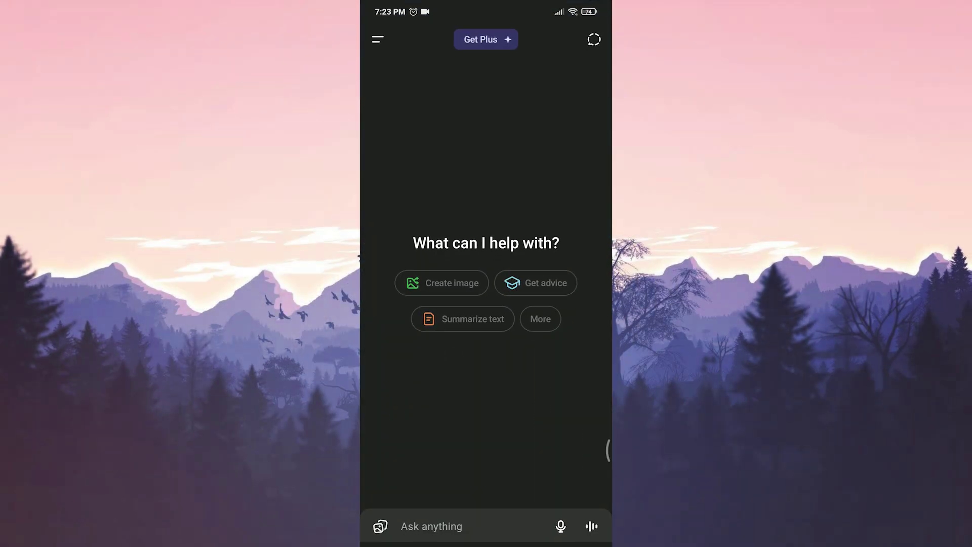
Sign out of ChatGPT from the account settings in the side panel
click(377, 39)
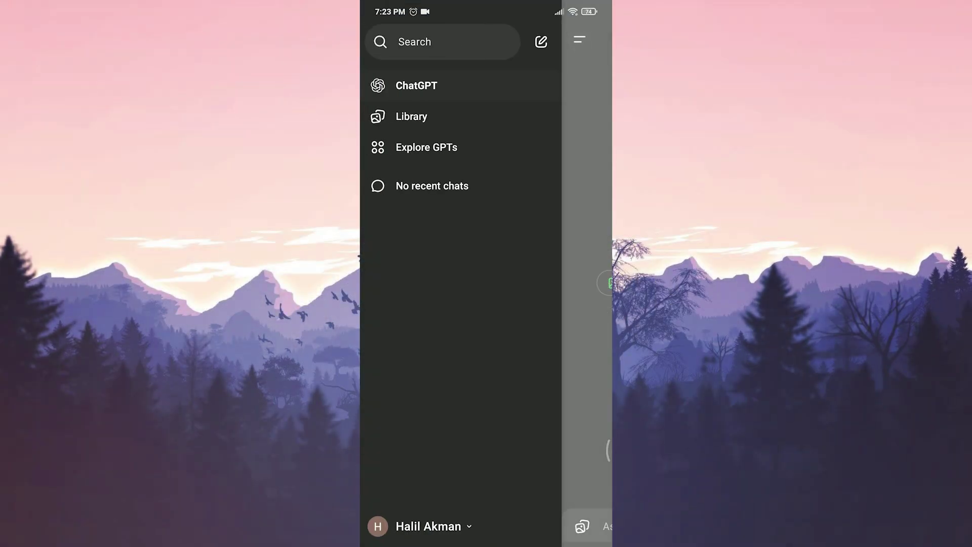
click(429, 526)
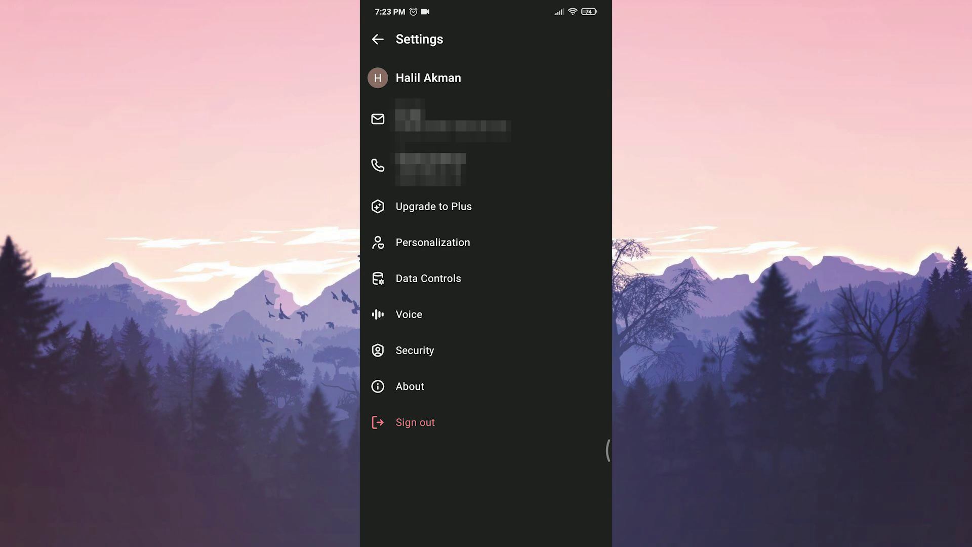
click(481, 425)
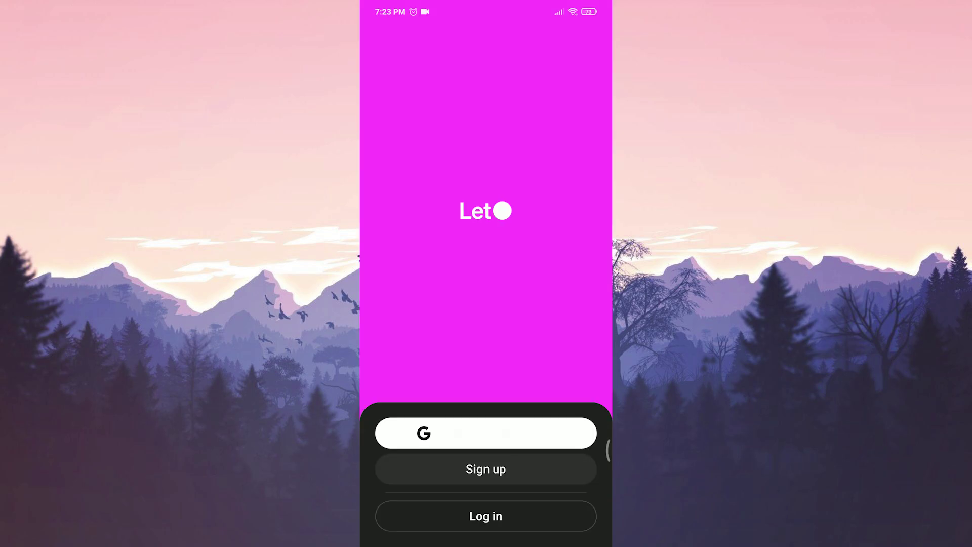